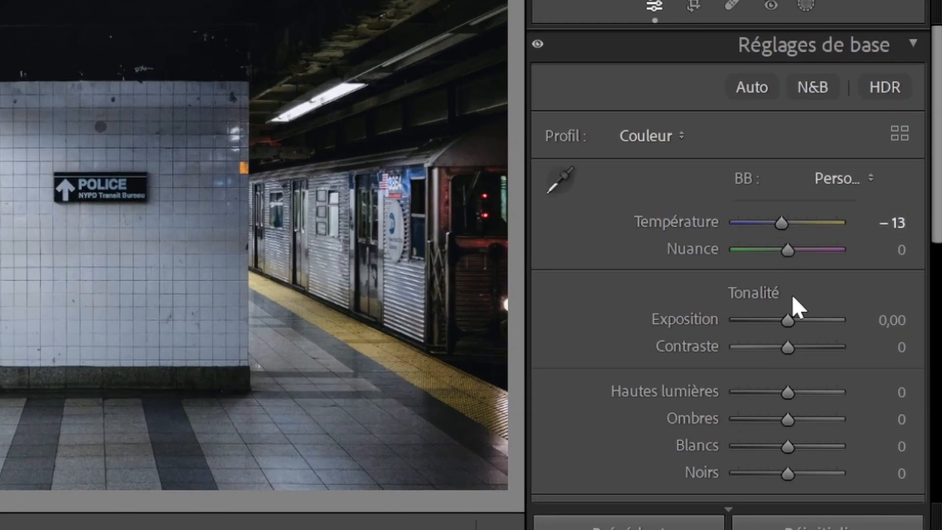
Set the subway photo's Contraste to +29, Ombres to +25 and Noirs to −44.
scroll(793, 297, "down", 2)
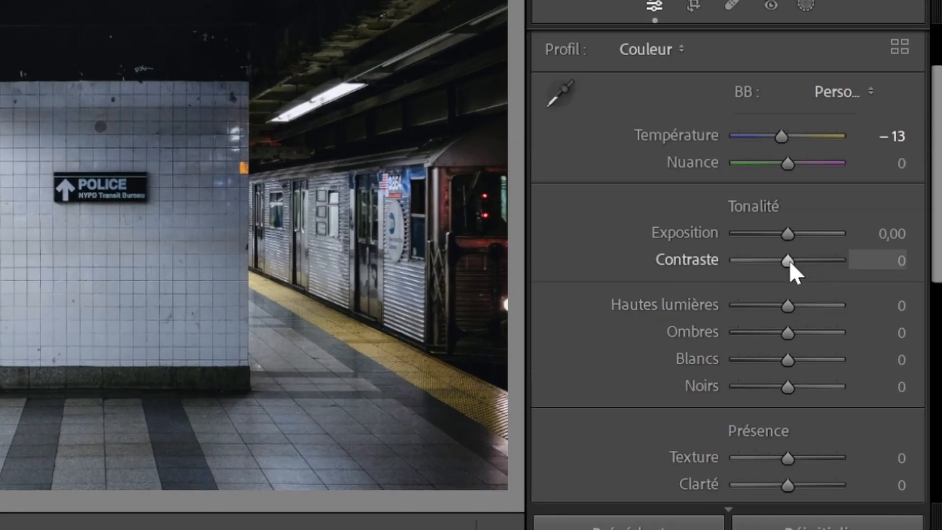
left_click_drag(790, 260, 804, 260)
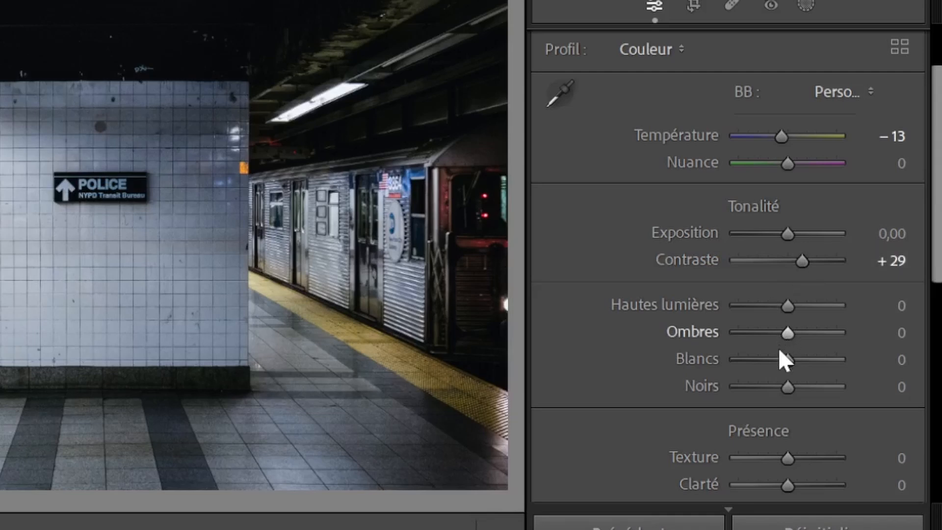
left_click_drag(791, 332, 805, 333)
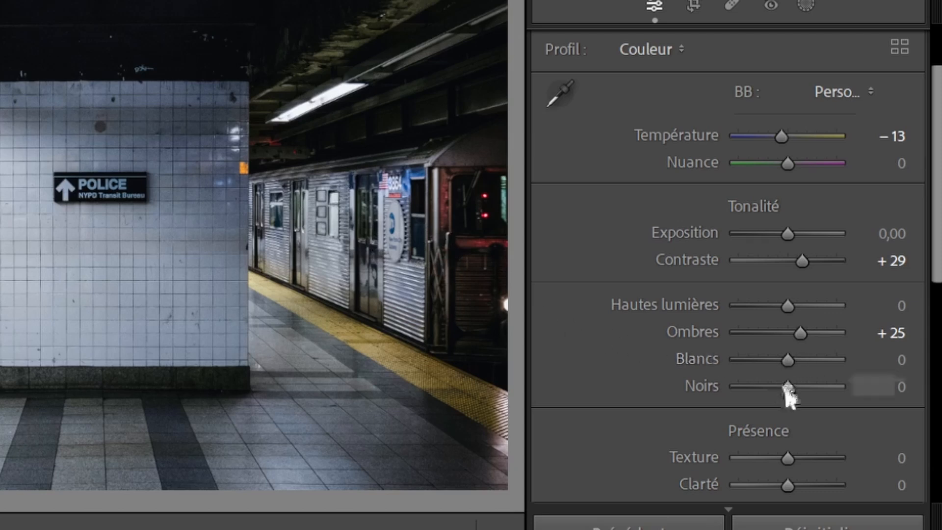
left_click_drag(788, 387, 770, 385)
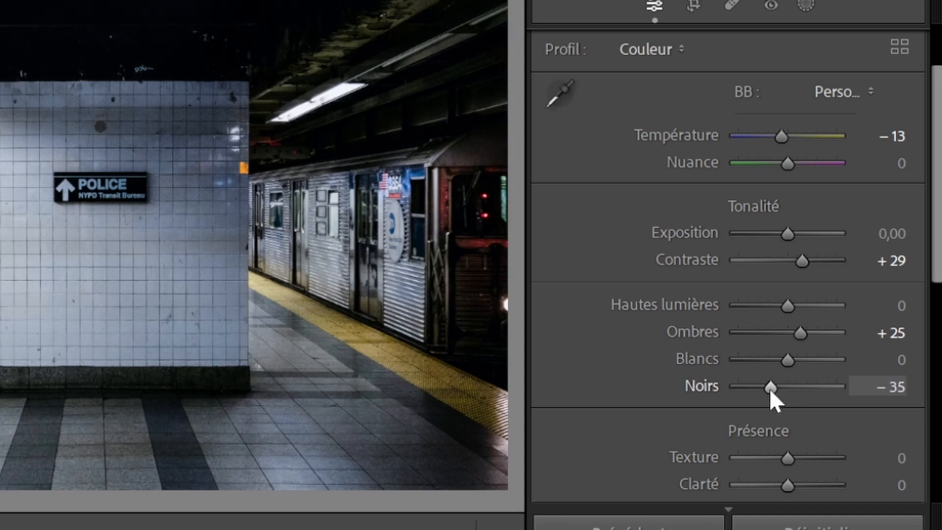
left_click_drag(770, 388, 766, 388)
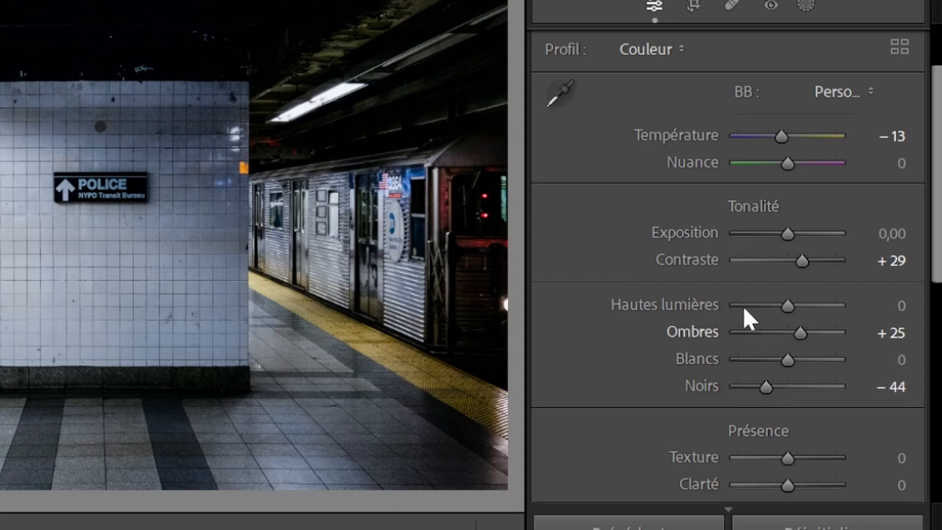
Set Vibrance and Saturation to +7 each, and collapse the basic adjustments.
scroll(727, 295, "down", 4)
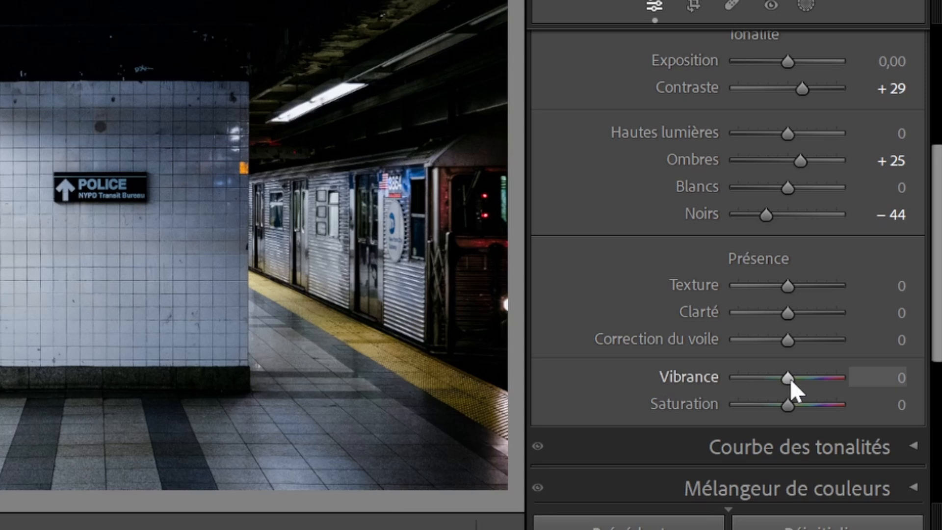
left_click_drag(790, 379, 789, 403)
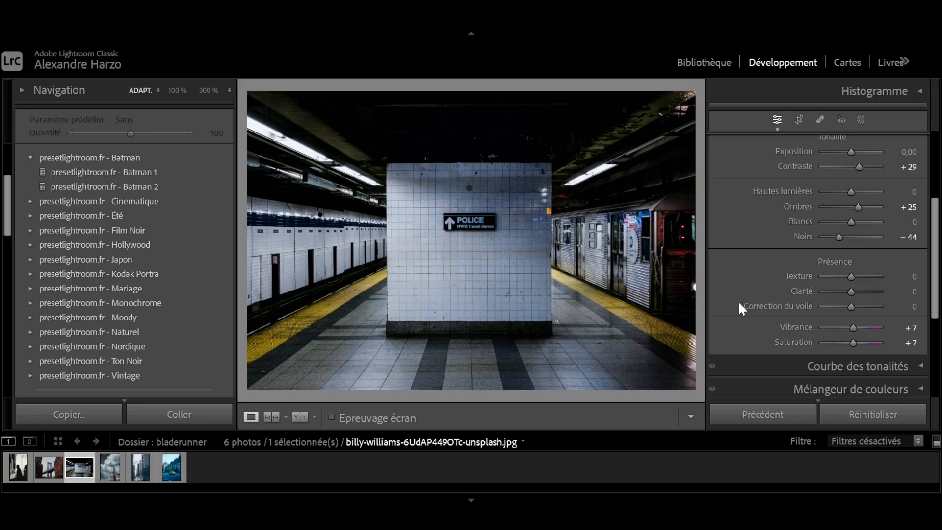
scroll(797, 282, "up", 5)
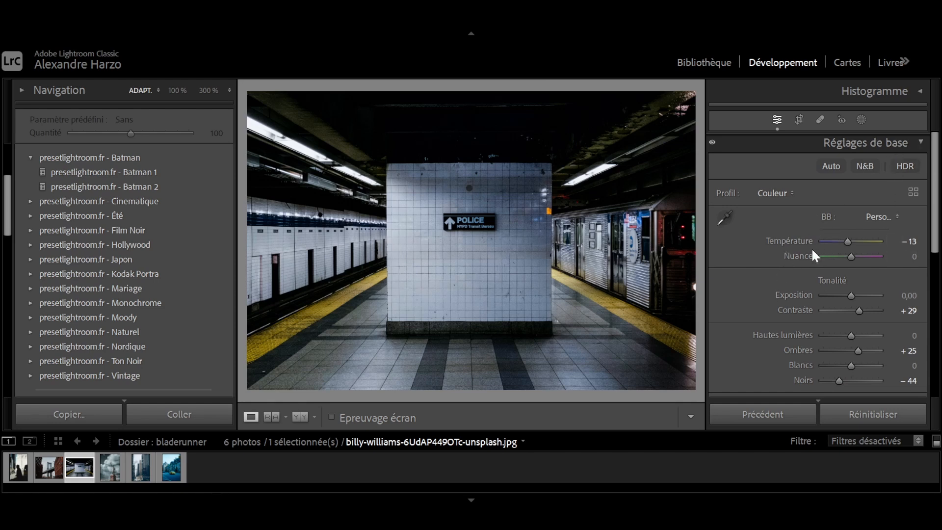
left_click(881, 142)
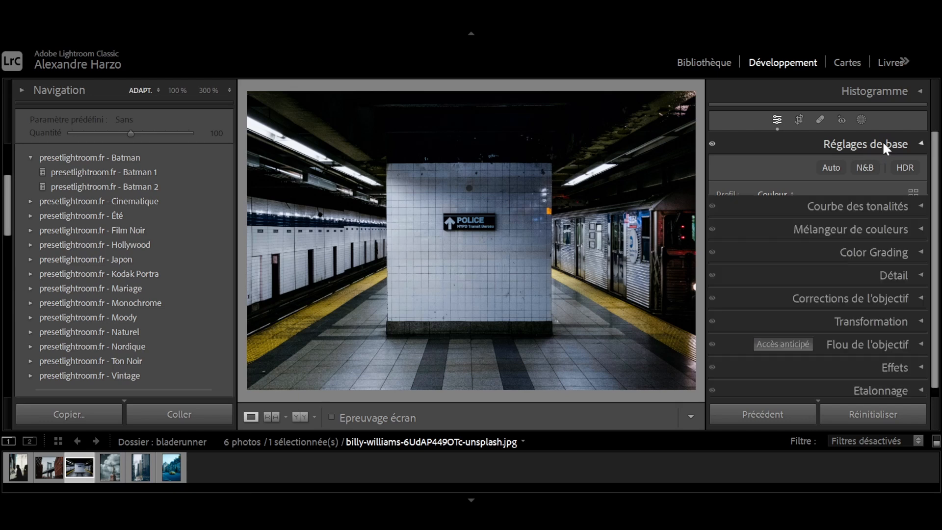
In the colour mixer, set the red channel to Teinte +50, Saturation −26 and Luminance +40.
left_click(887, 190)
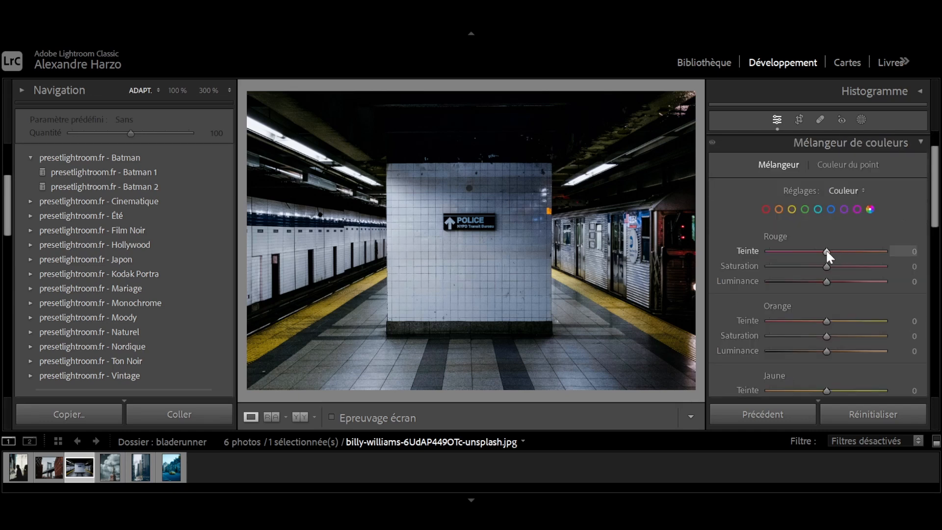
left_click_drag(827, 251, 855, 252)
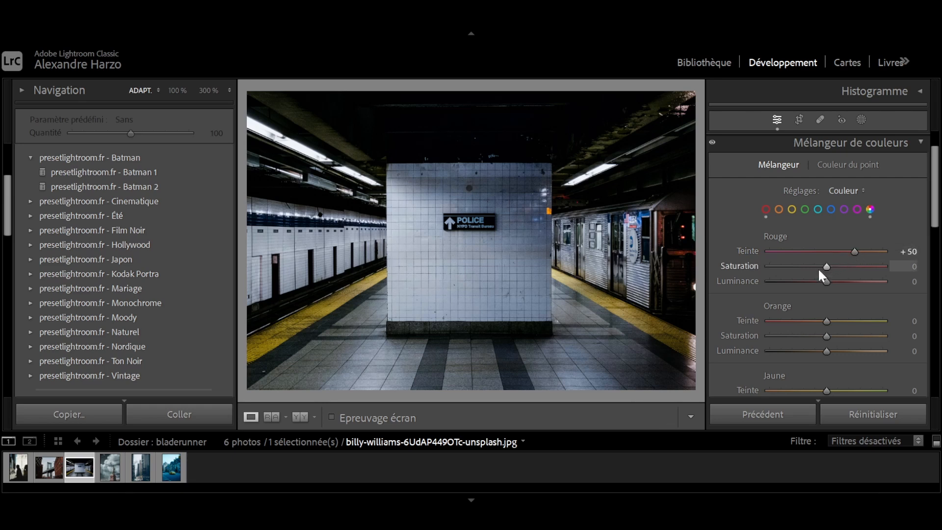
left_click_drag(813, 268, 849, 282)
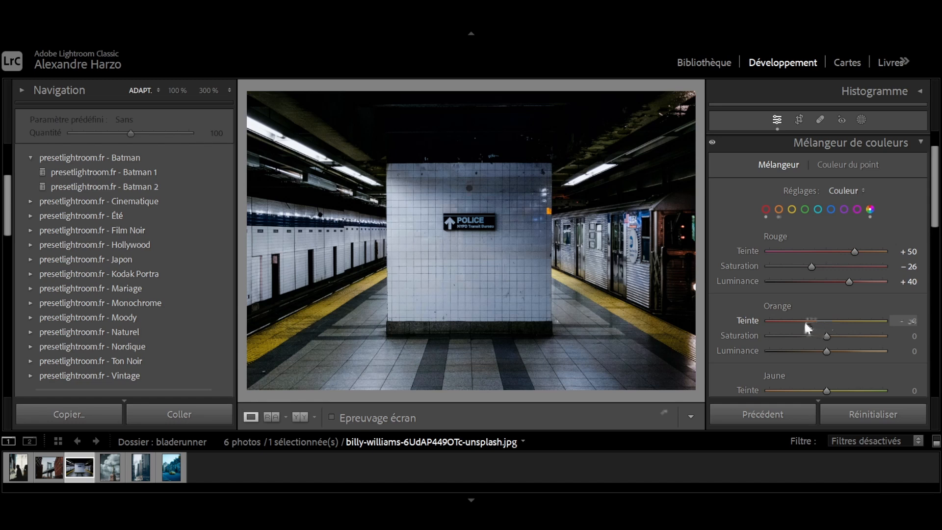
Set the orange channel to Teinte −38, Saturation +37 and Luminance +26, and collapse the colour mixer.
left_click_drag(805, 322, 846, 335)
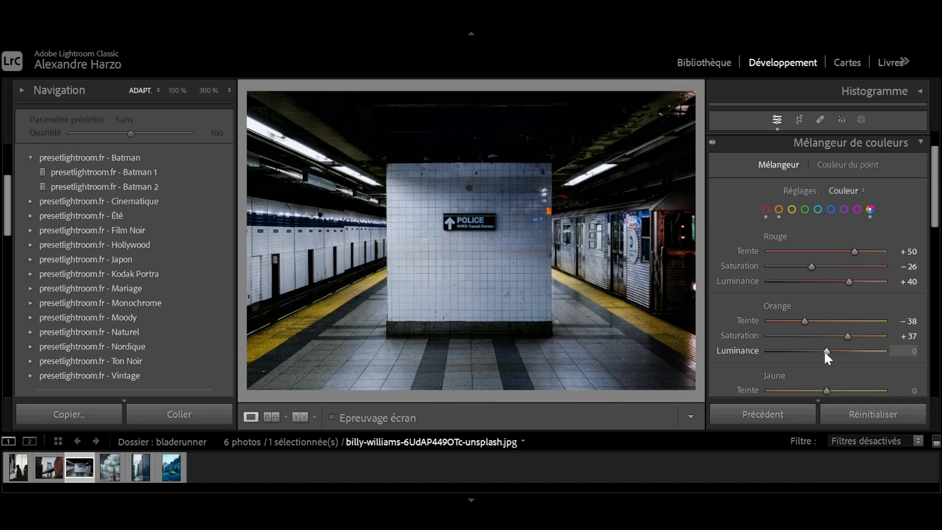
left_click_drag(826, 352, 841, 351)
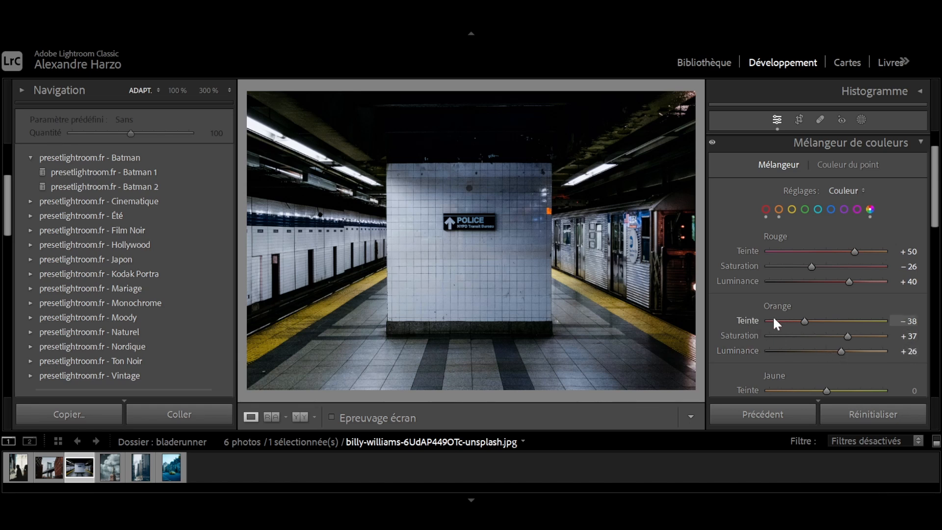
left_click(896, 140)
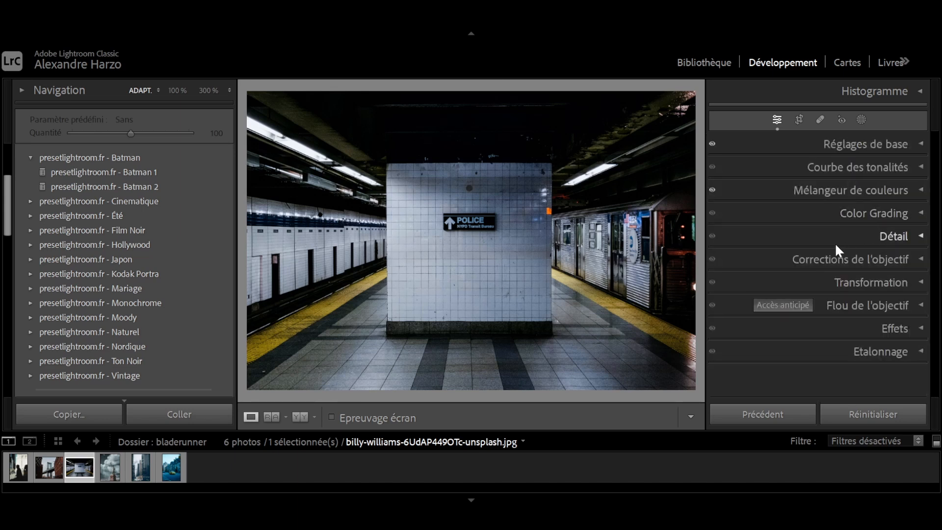
Colour grade the midtones, shadows and highlights towards blue, with the strongest tint in the shadows, and collapse Color Grading.
left_click(893, 214)
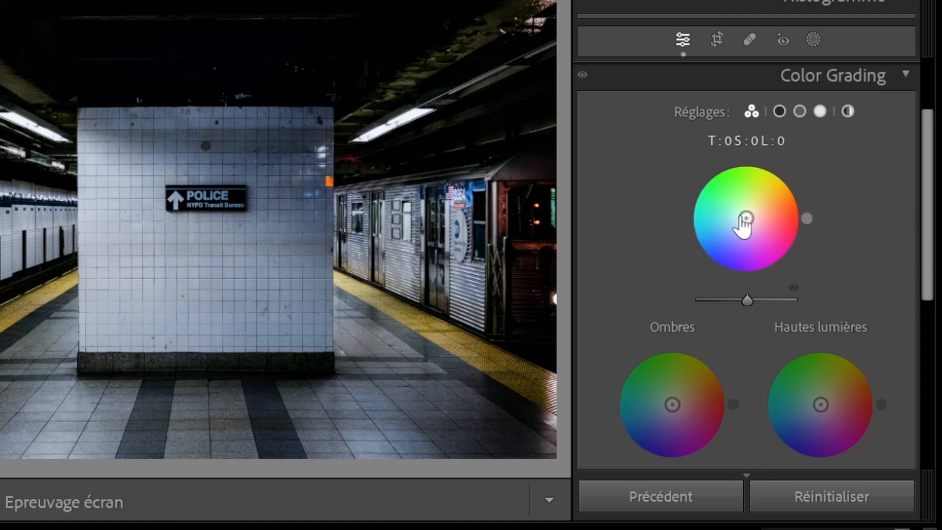
left_click_drag(742, 223, 726, 235)
scroll(600, 262, "down", 3)
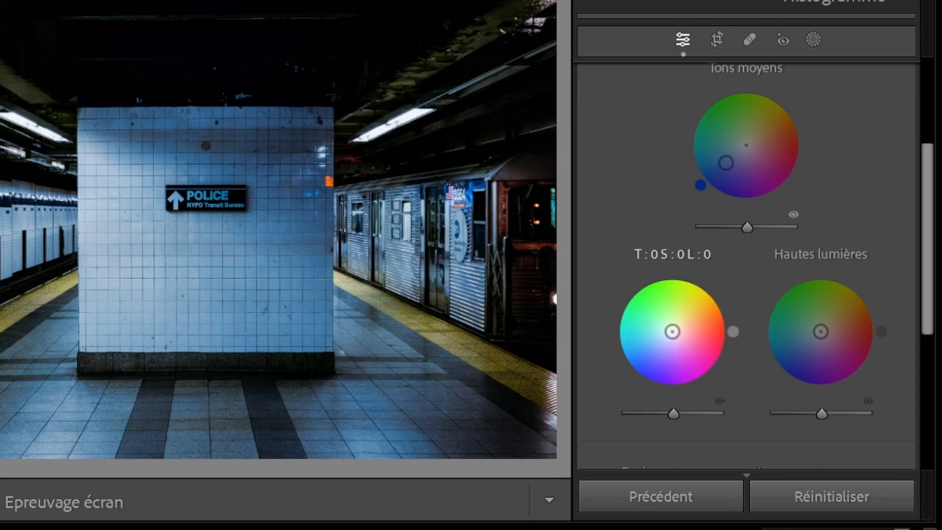
left_click_drag(673, 332, 640, 359)
left_click_drag(821, 331, 797, 349)
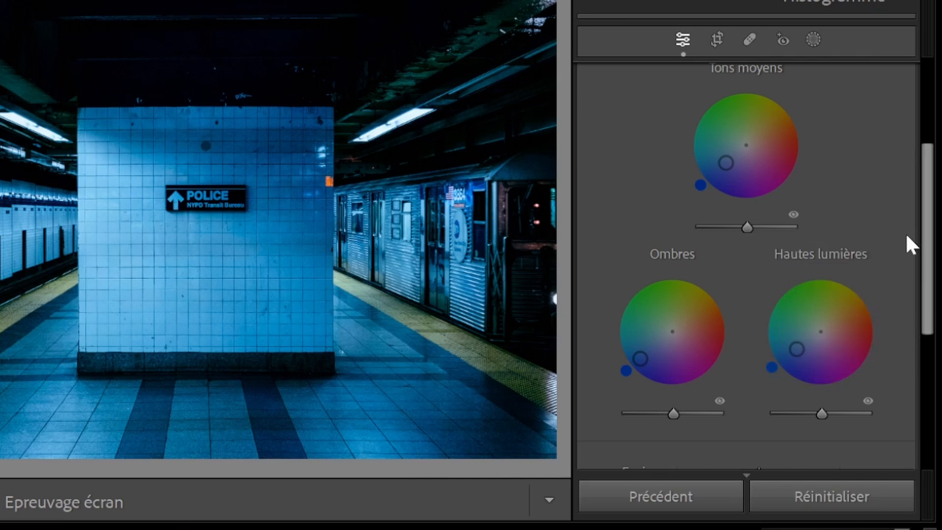
scroll(912, 228, "up", 2)
scroll(908, 242, "down", 4)
scroll(890, 210, "up", 5)
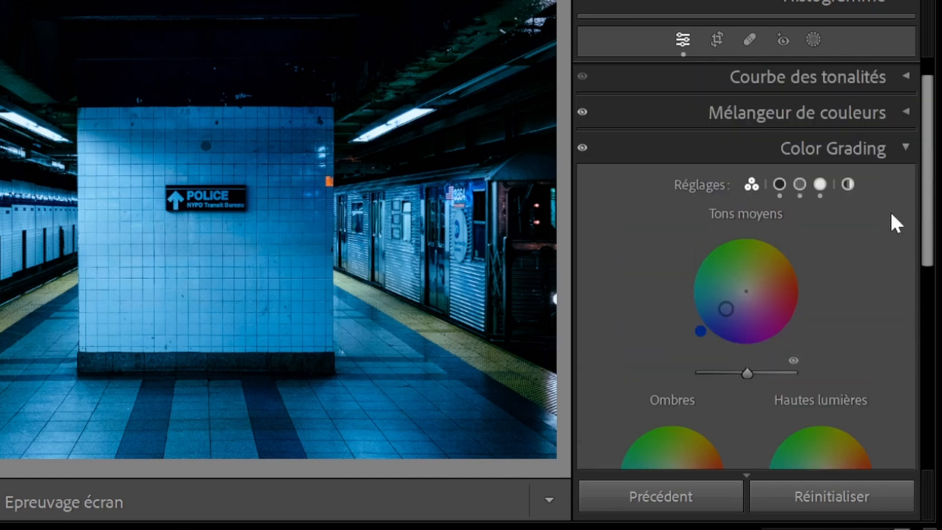
left_click(874, 153)
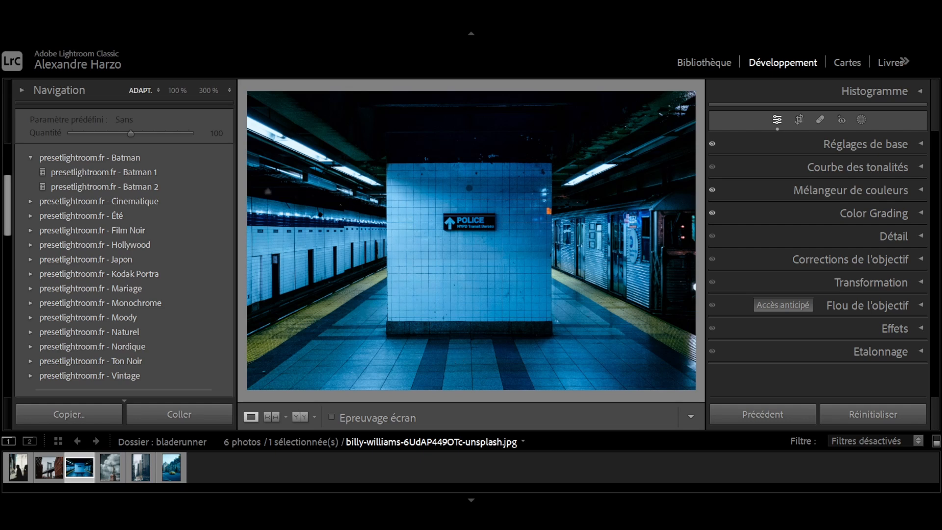
Try the presetlightroom.fr Batman 1 preset on the subway photo and replace it with Batman 2.
left_click(161, 172)
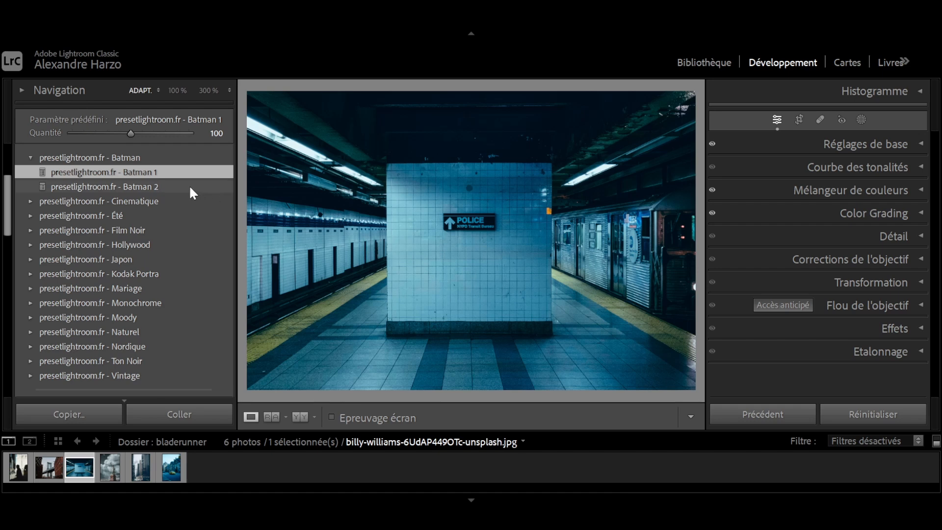
left_click(176, 187)
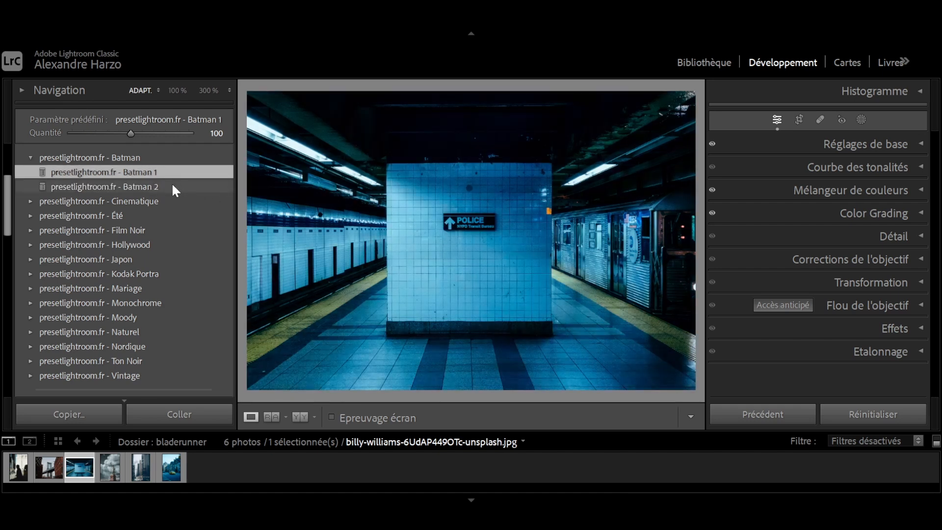
left_click(173, 186)
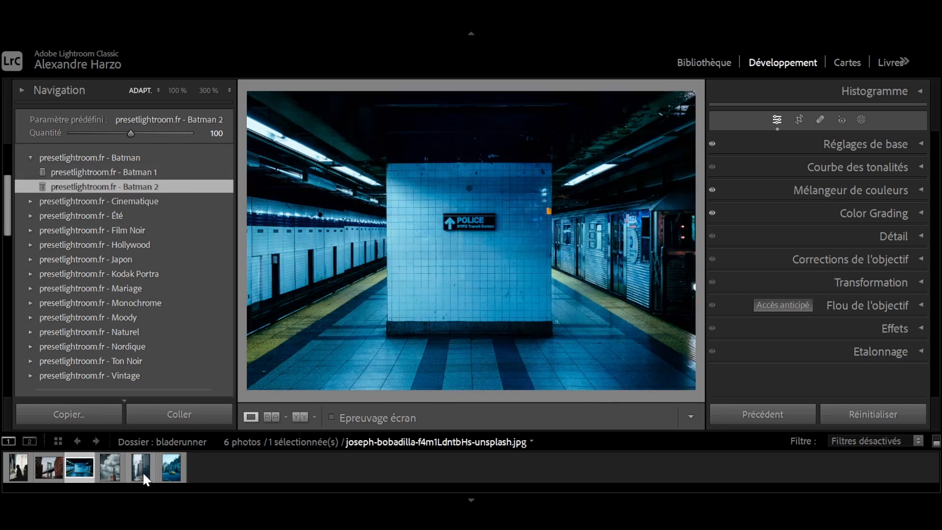
Apply the Batman 2 preset to the photo of the silhouetted man and Batman 1 to the bridge photo.
left_click(23, 475)
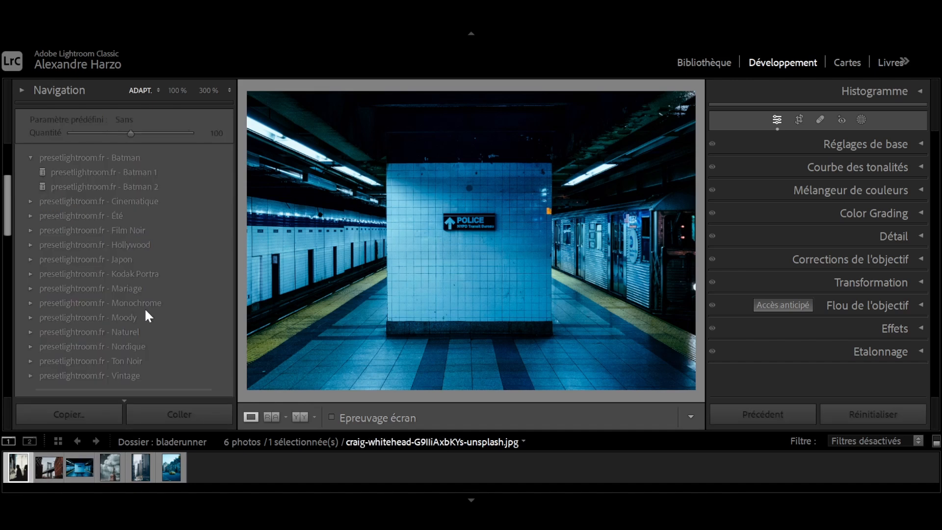
left_click(169, 187)
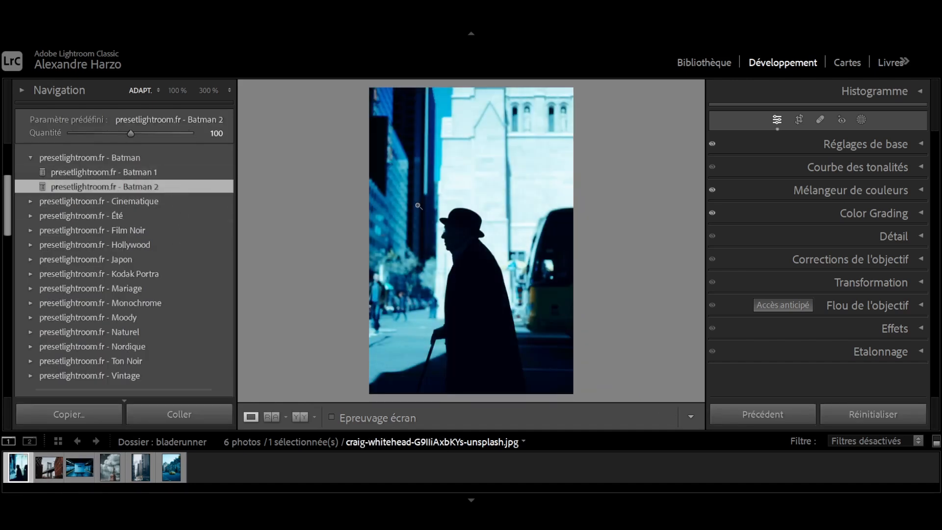
left_click(54, 476)
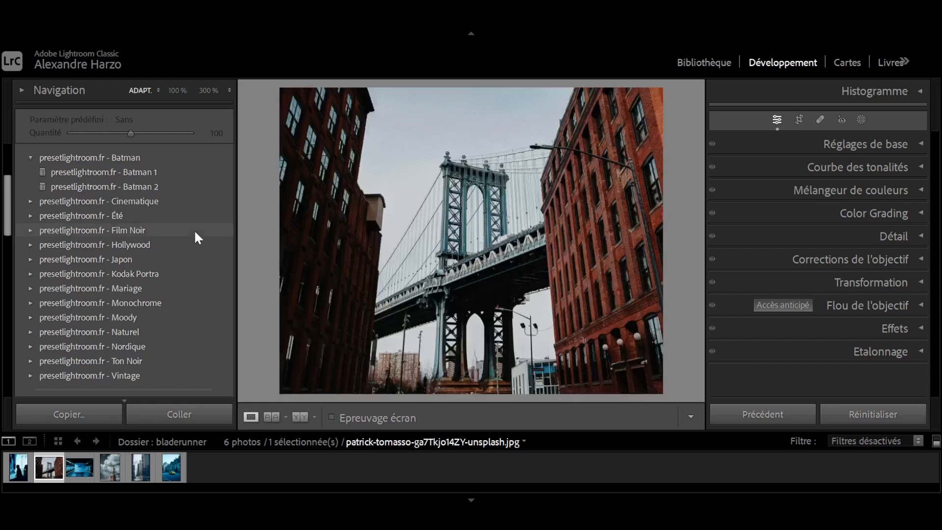
left_click(183, 173)
Apply the Batman 2 preset to the Statue of Liberty photo and the skyscraper street photo.
left_click(117, 471)
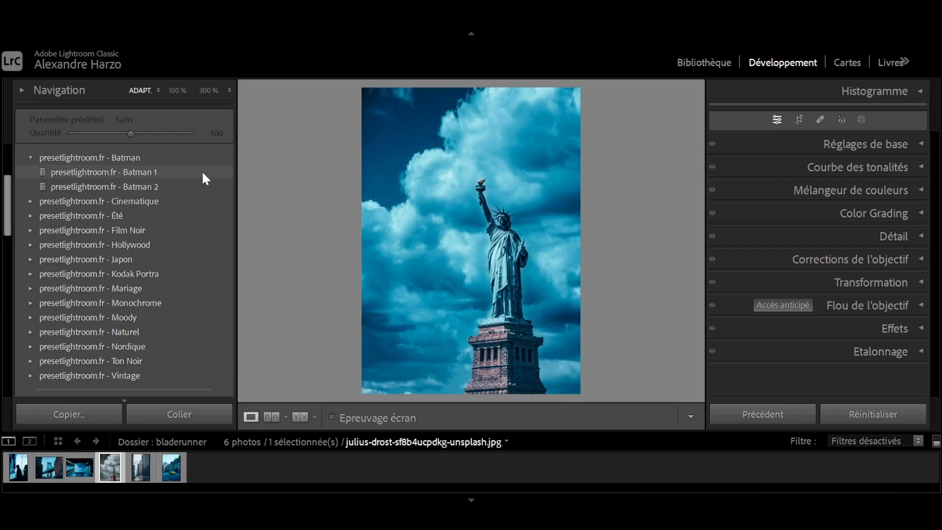
left_click(198, 185)
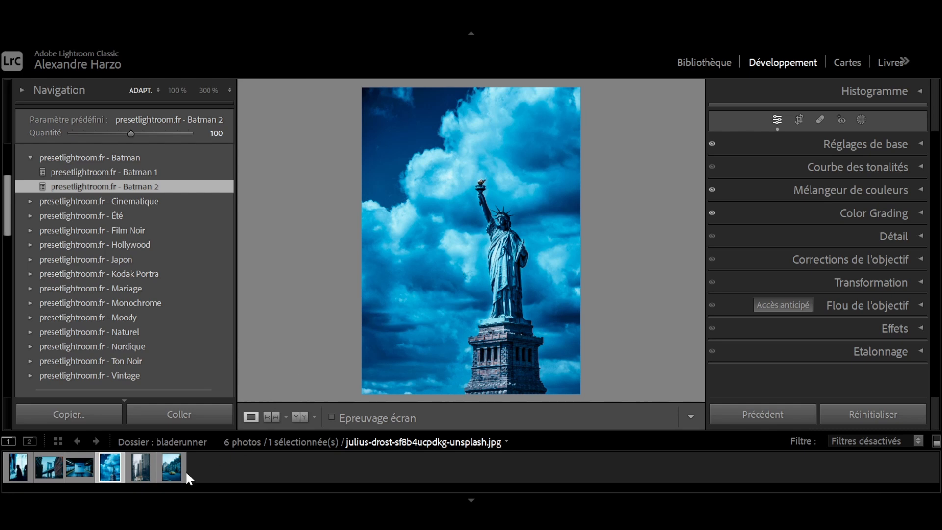
left_click(137, 472)
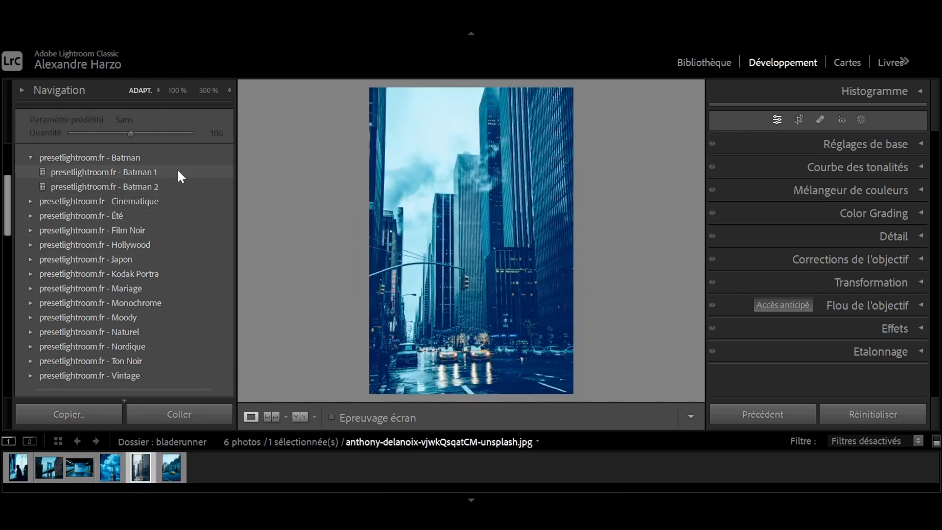
left_click(173, 186)
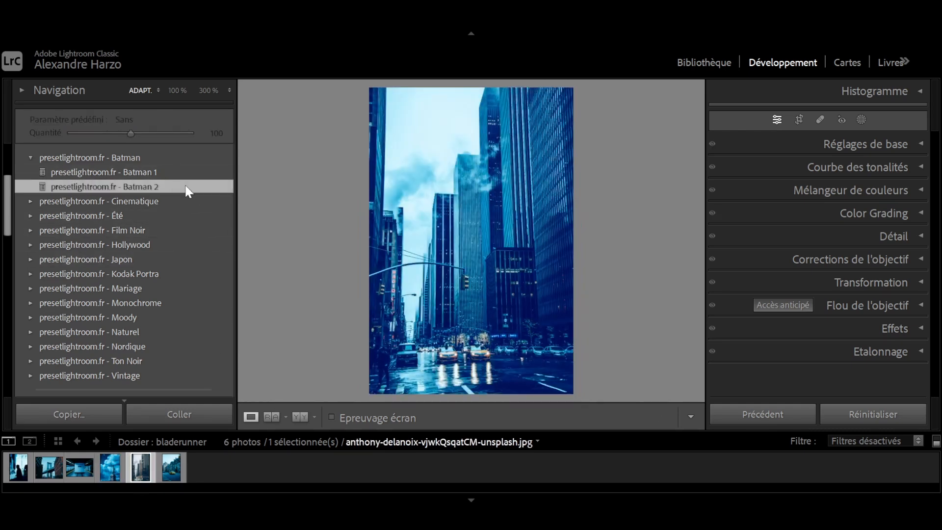
Compare the graded yellow taxi photo with the subway photo.
left_click(169, 475)
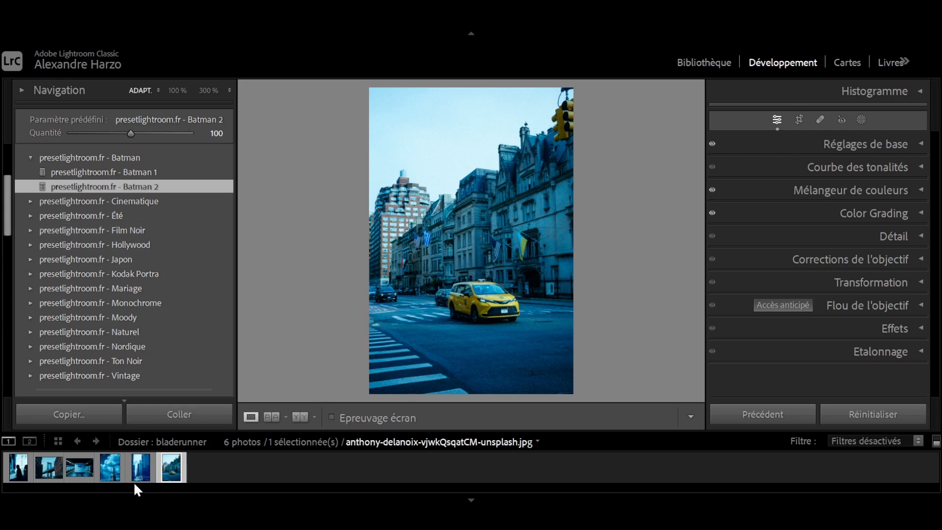
left_click(80, 468)
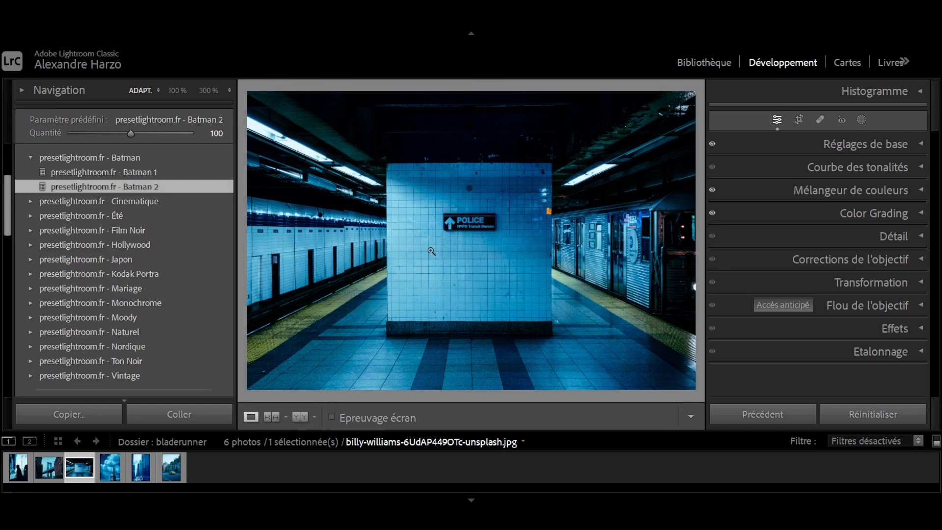
left_click(174, 475)
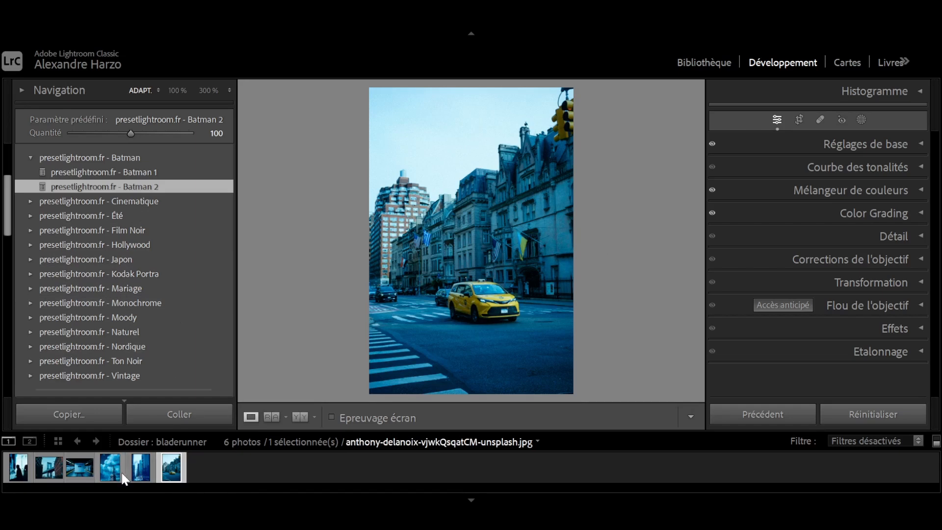
left_click(84, 477)
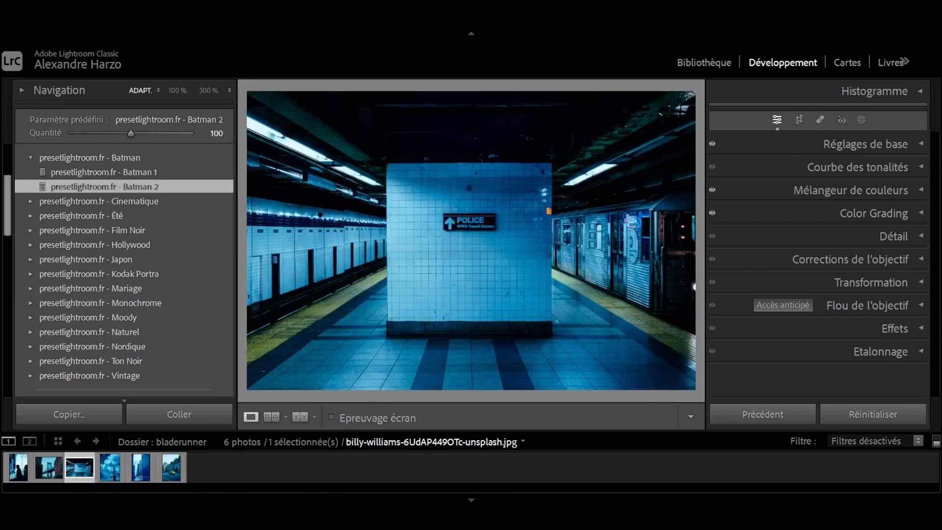